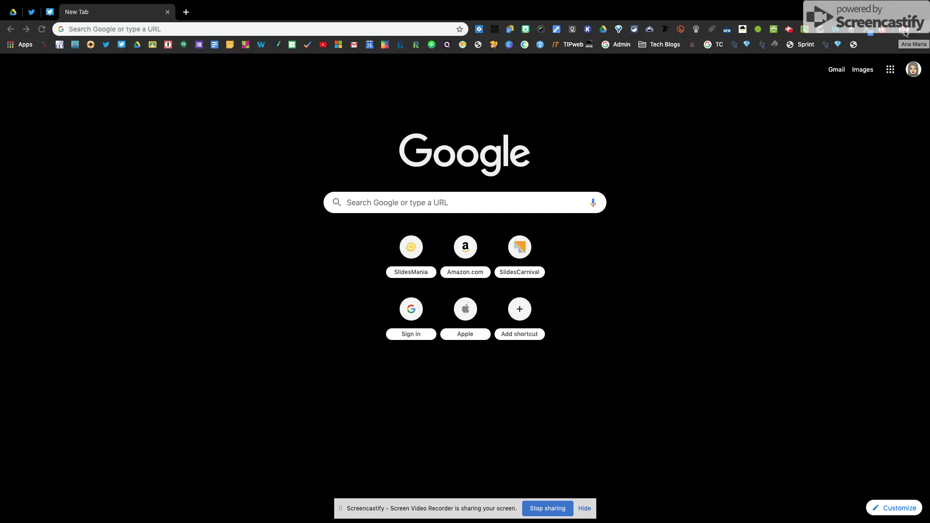
left_click(903, 30)
left_click(904, 31)
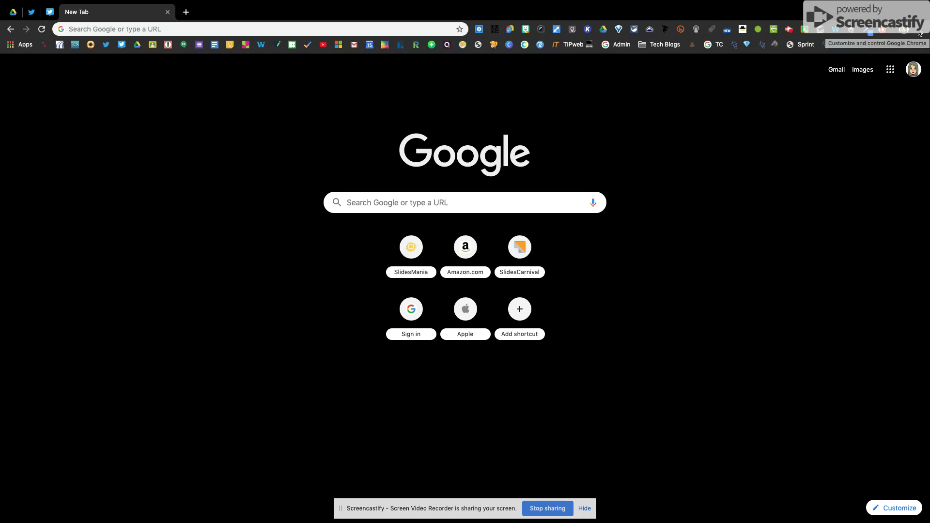
left_click(919, 32)
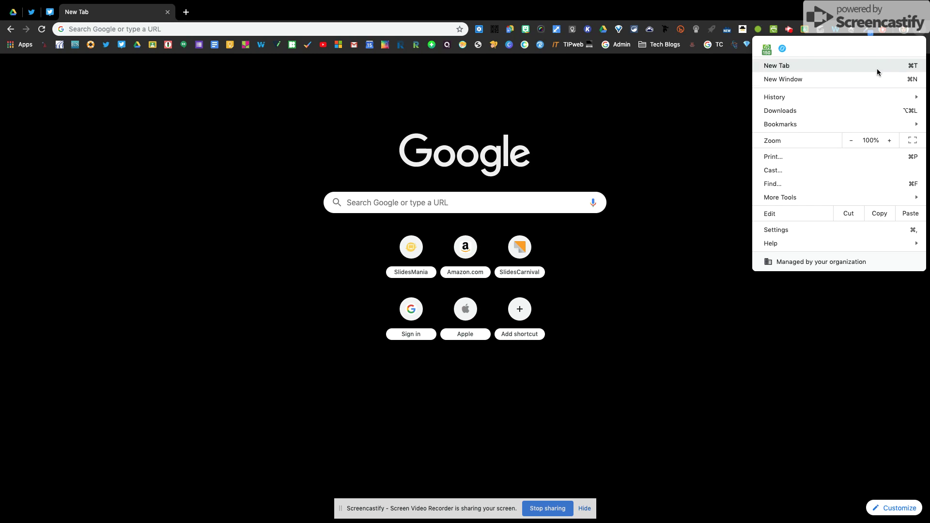
left_click(728, 86)
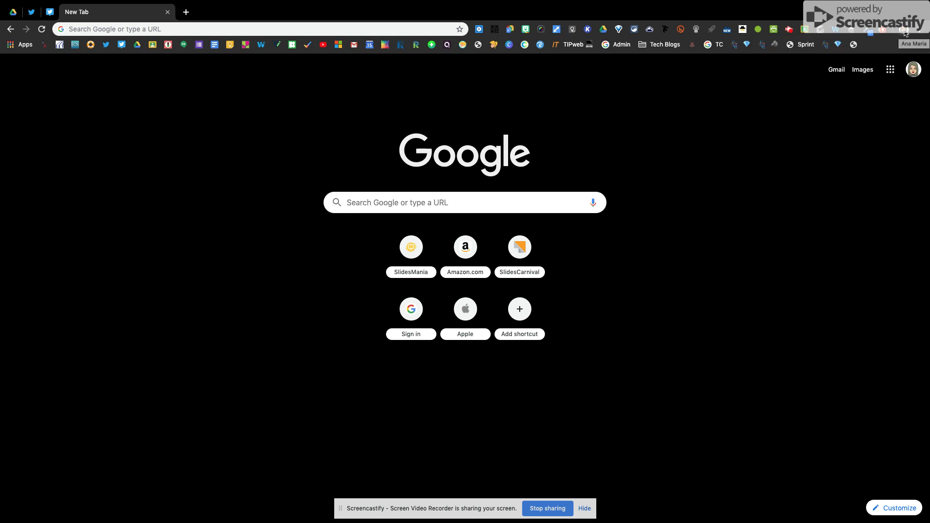
- Switch to the first other browser profile listed and open a new incognito window from it
left_click(904, 30)
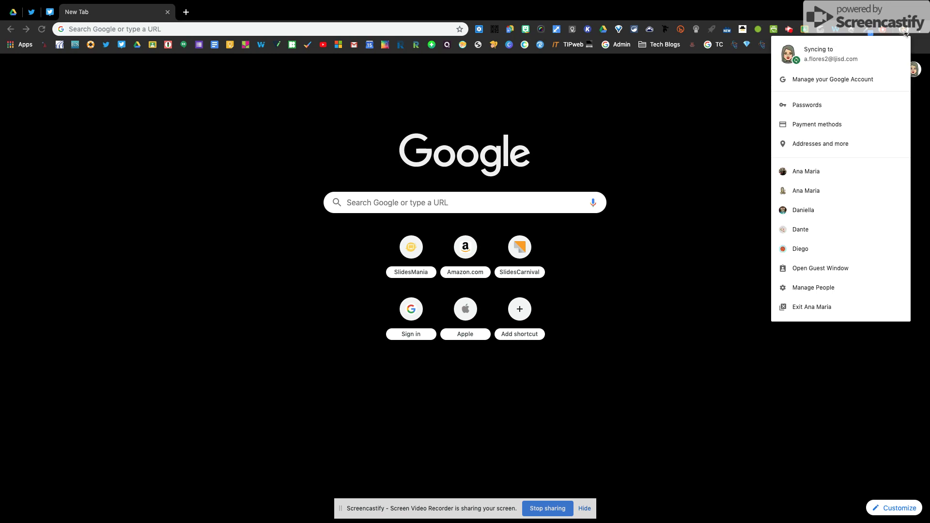
left_click(865, 171)
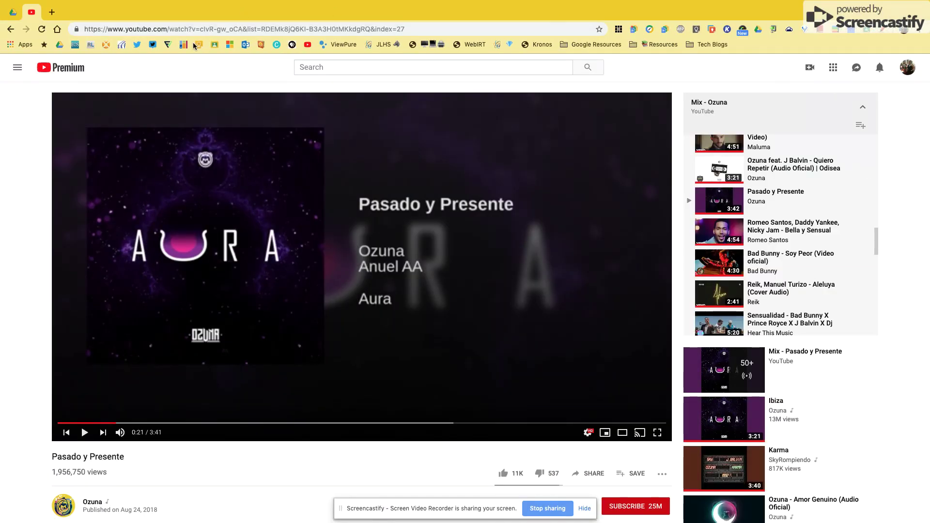
key("ctrl+t")
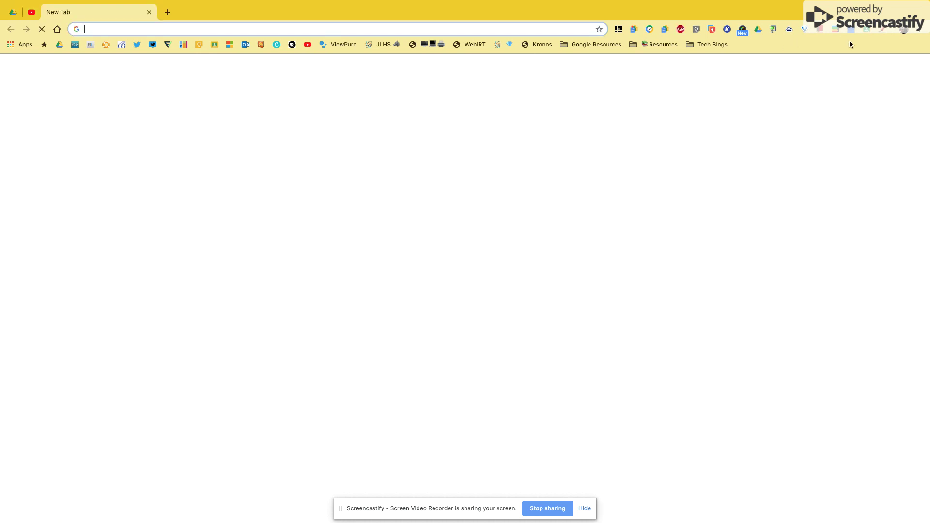
left_click(921, 32)
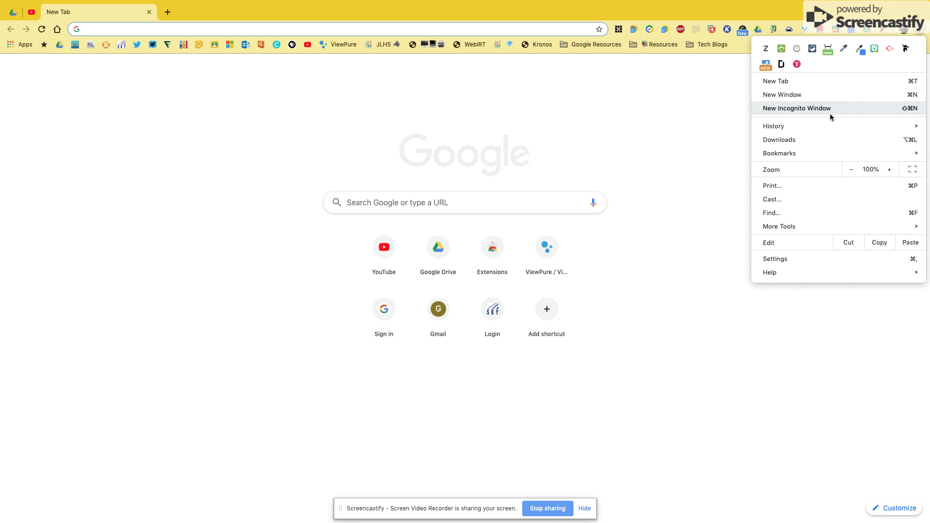
left_click(805, 109)
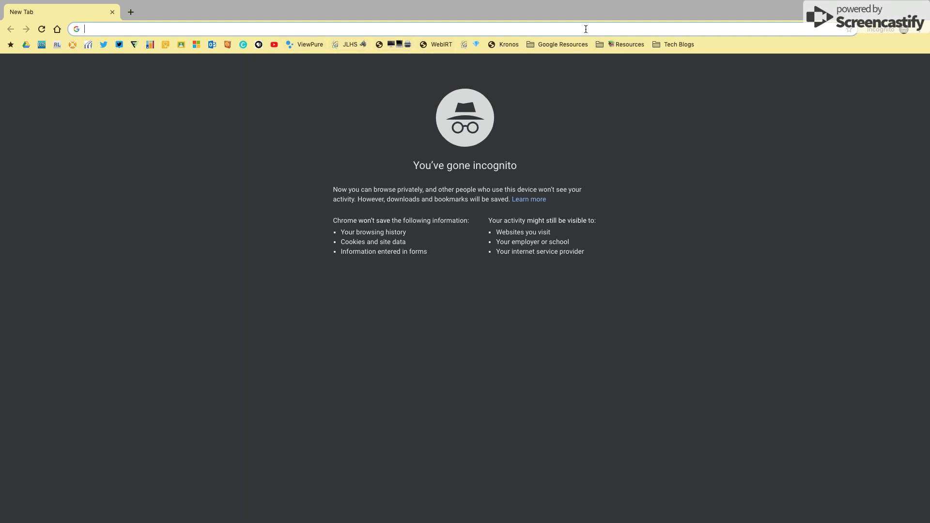
- Load google.com in the incognito window and open the Google account sign-in page
type("google.co")
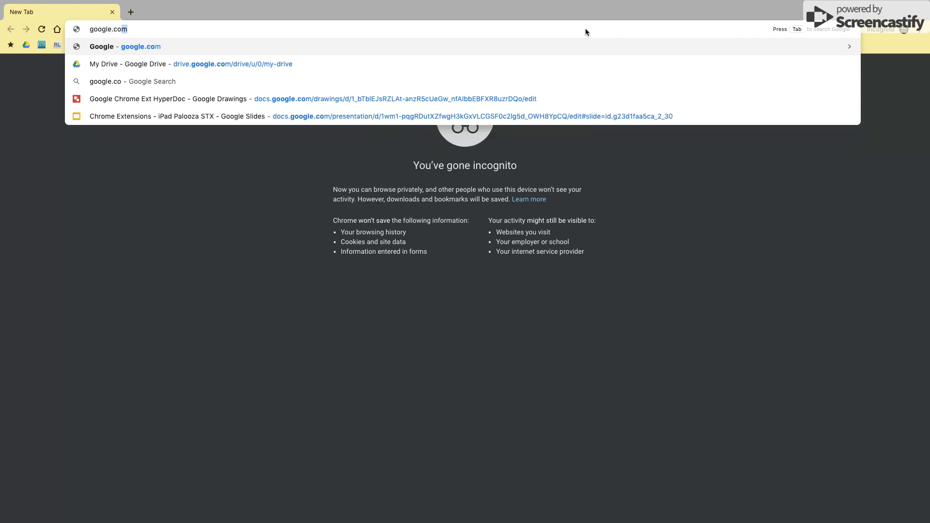
key("Return")
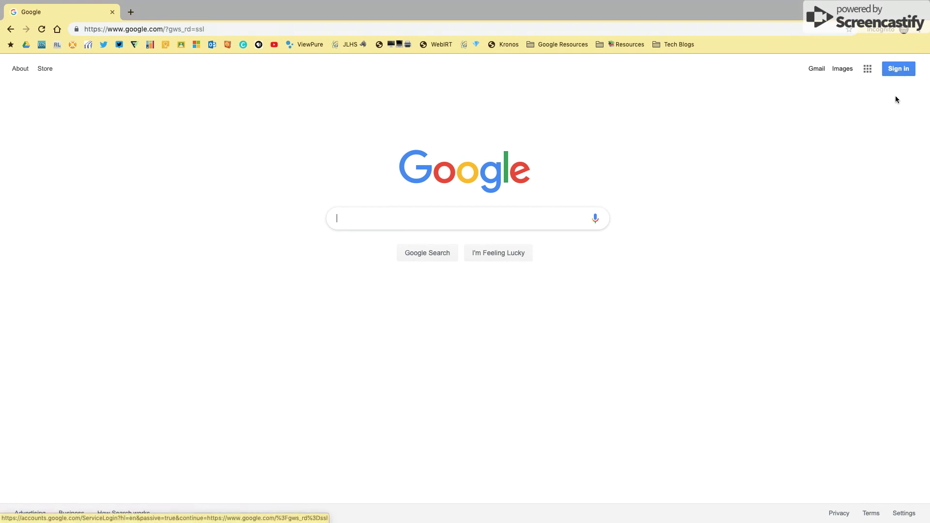
left_click(897, 71)
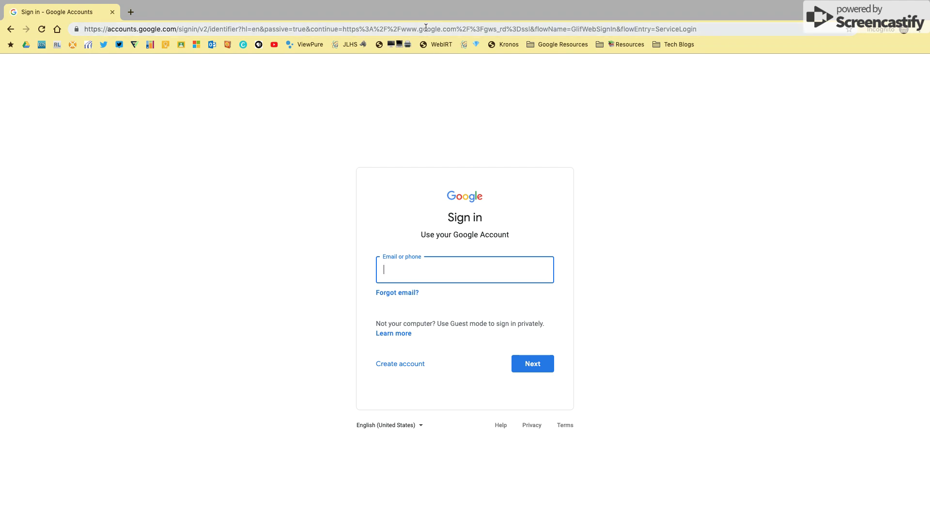
- Go to the web address bit.ly/2019LJTECHi3 in the current incognito tab
left_click(379, 29)
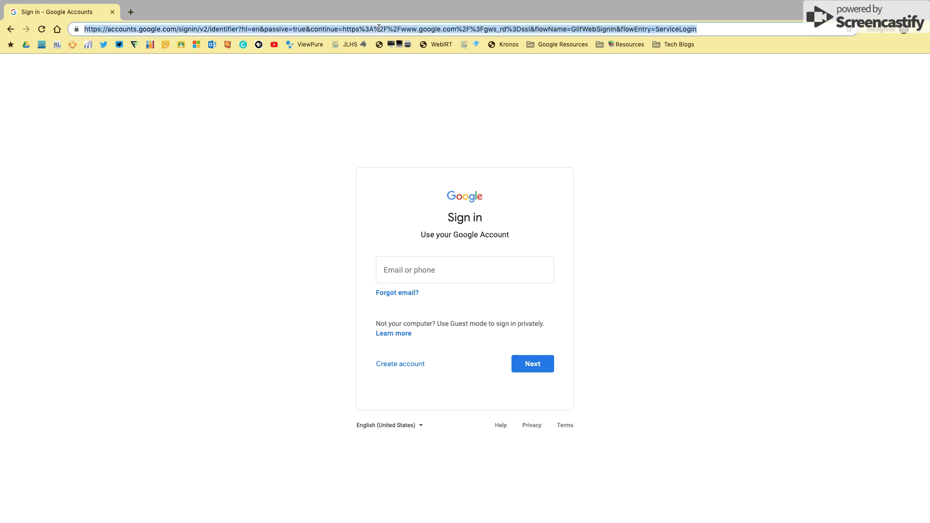
type("bit.ly")
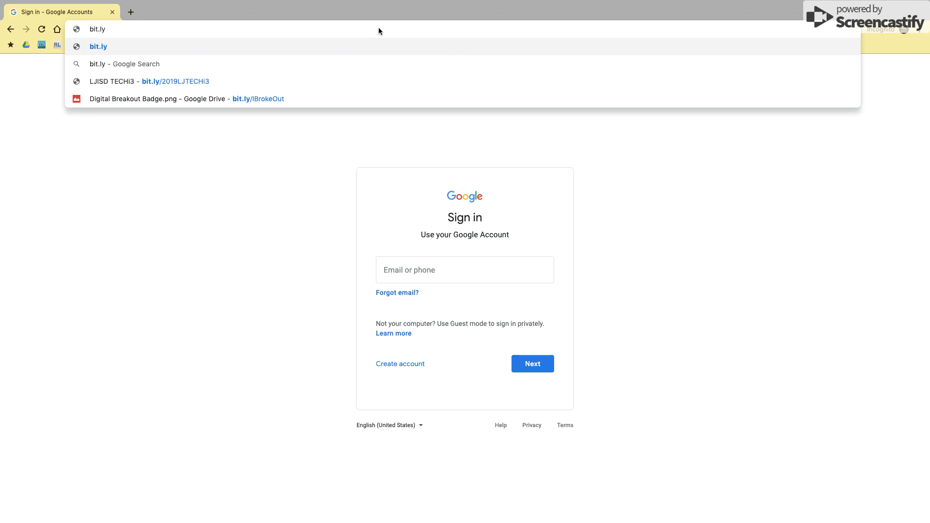
type("/2019")
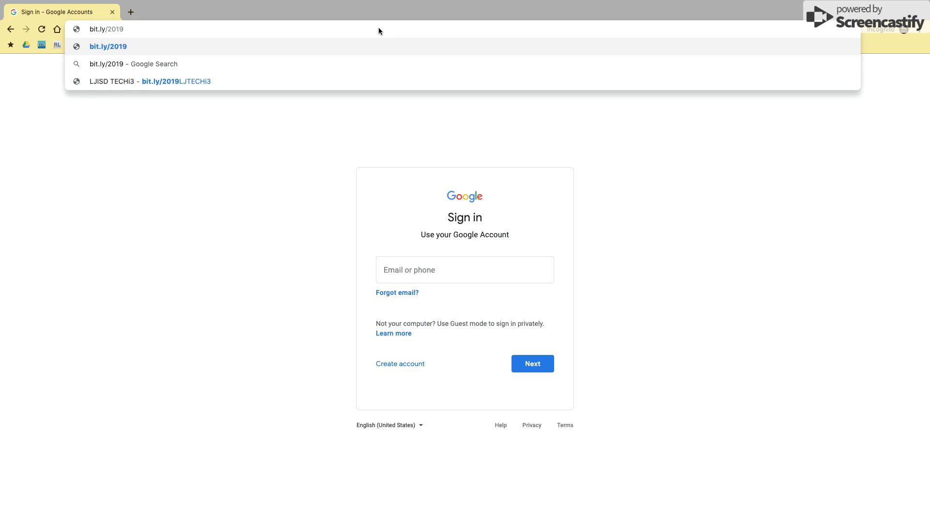
type("LJTECH")
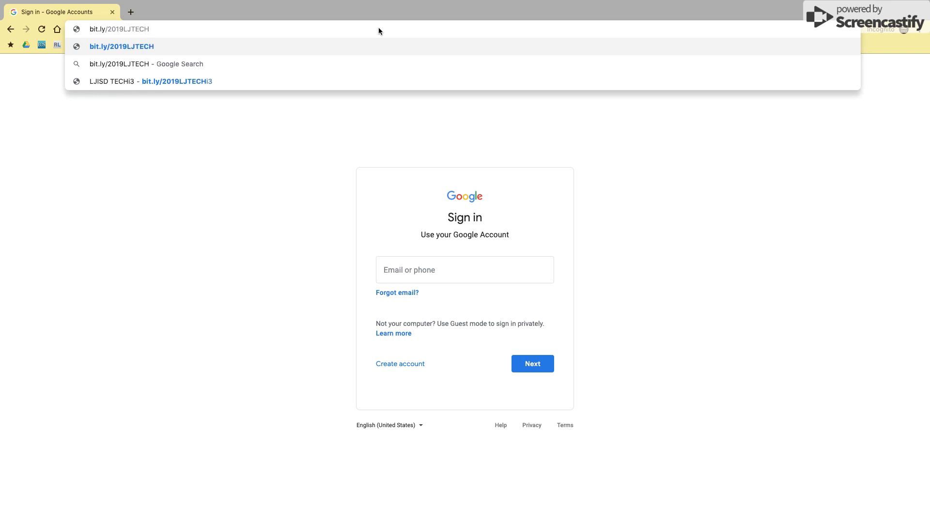
type("i3")
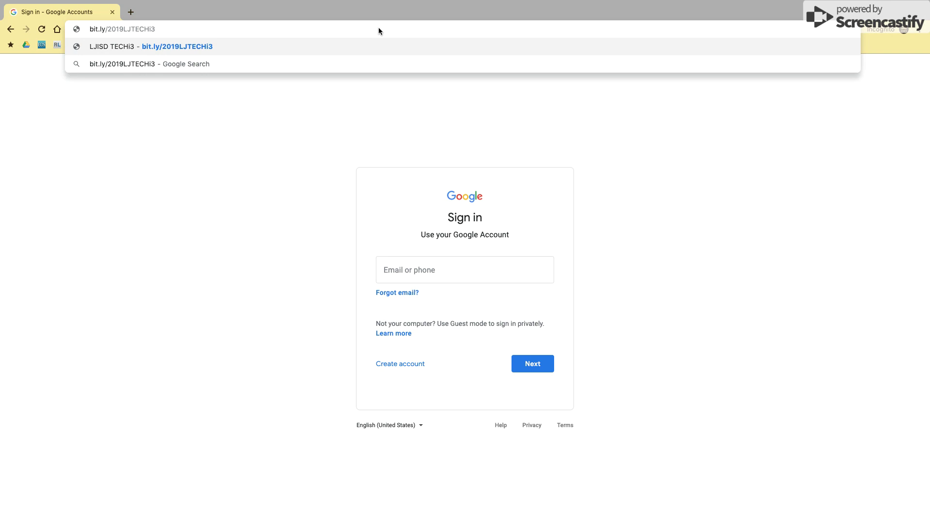
key("Return")
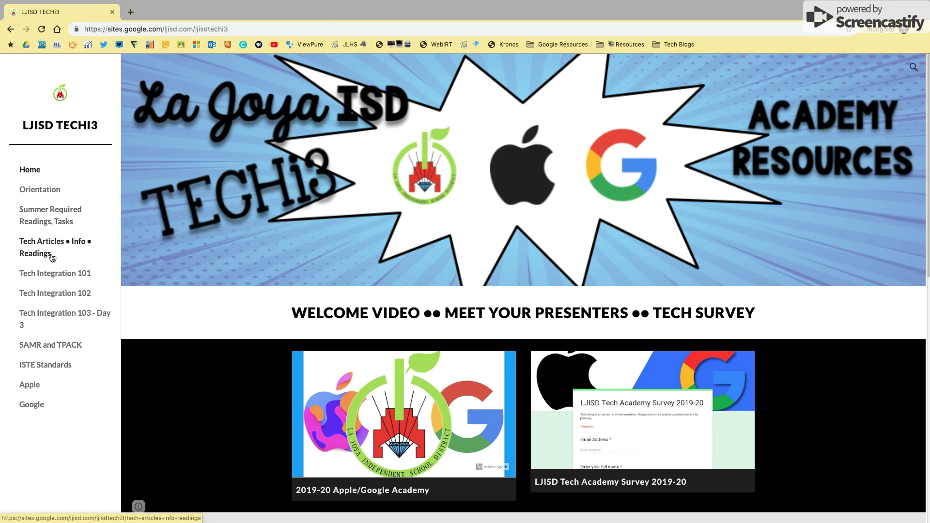
- Open the site's Tech Integration 101 page and go to its Digital Notebooks and Apps Used Today sections
scroll(53, 234, "down", 1)
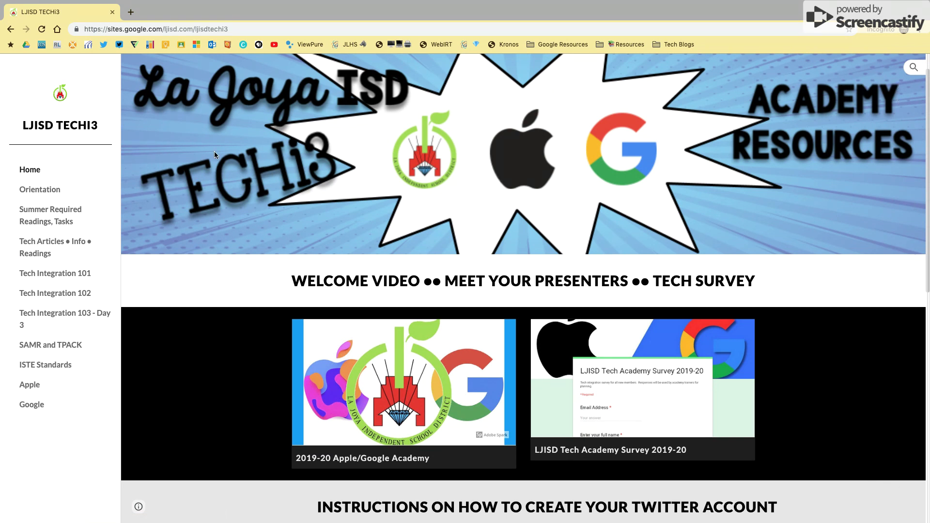
scroll(104, 115, "down", 4)
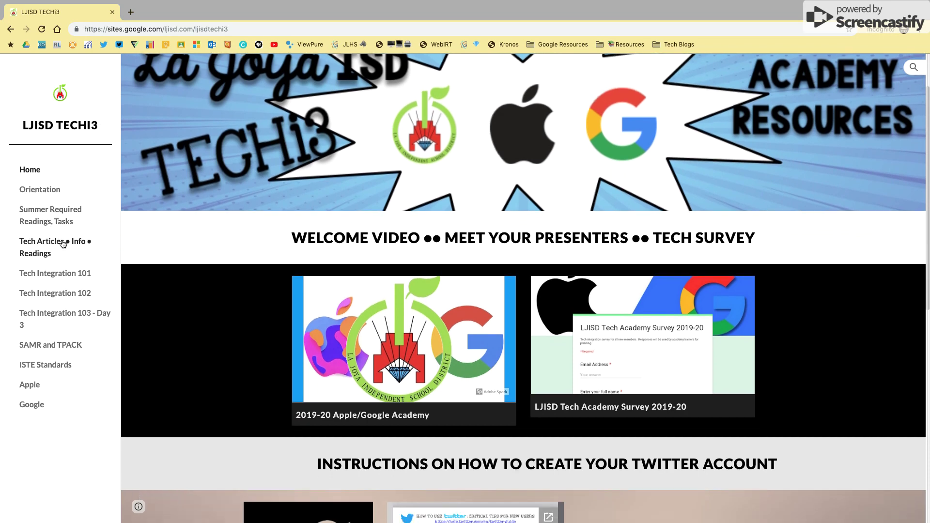
scroll(240, 262, "down", 5)
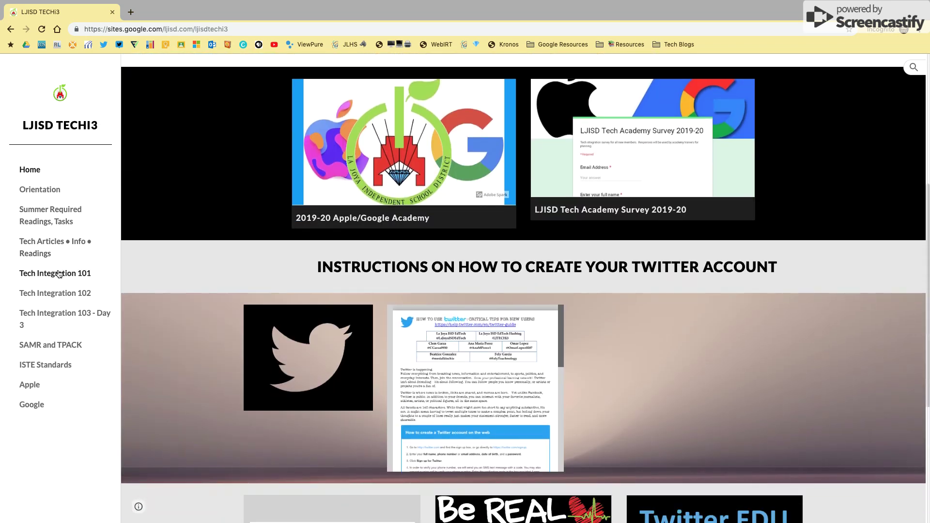
left_click(54, 274)
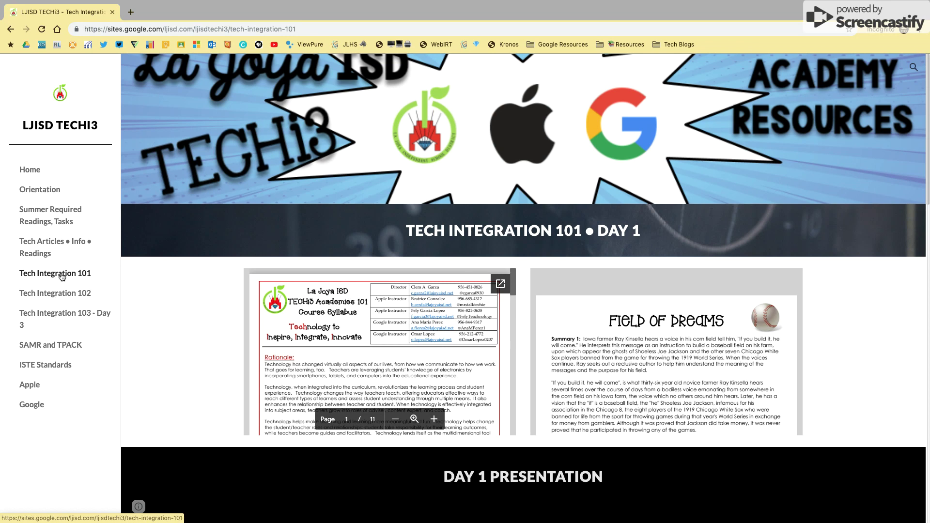
left_click(62, 277)
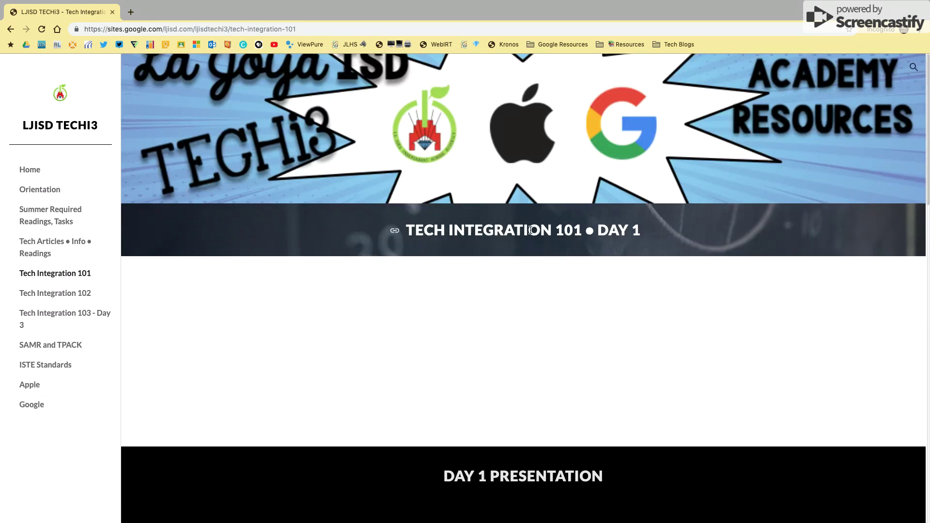
scroll(529, 306, "down", 5)
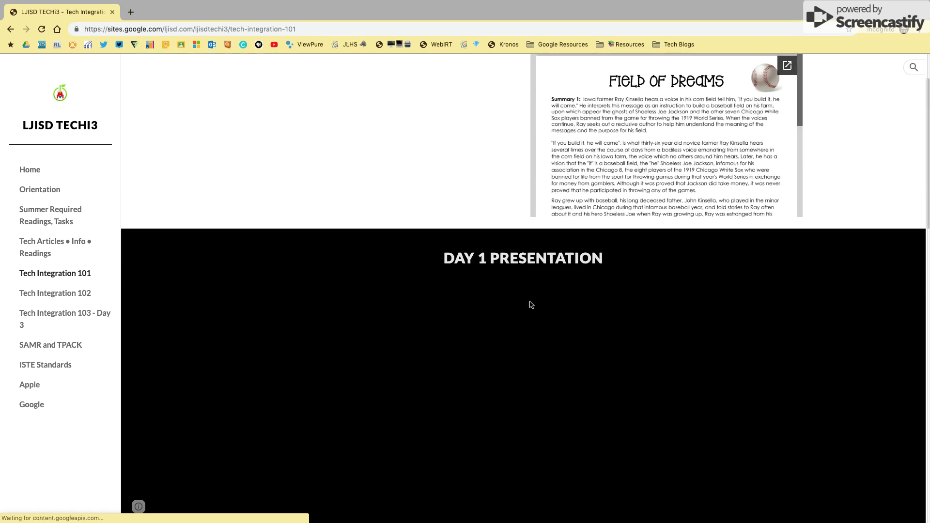
scroll(530, 304, "down", 8)
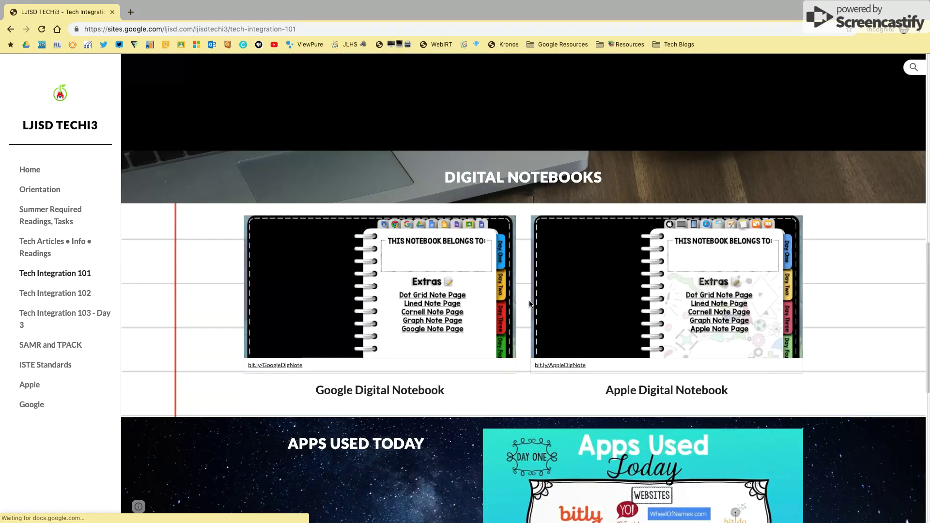
scroll(530, 304, "down", 3)
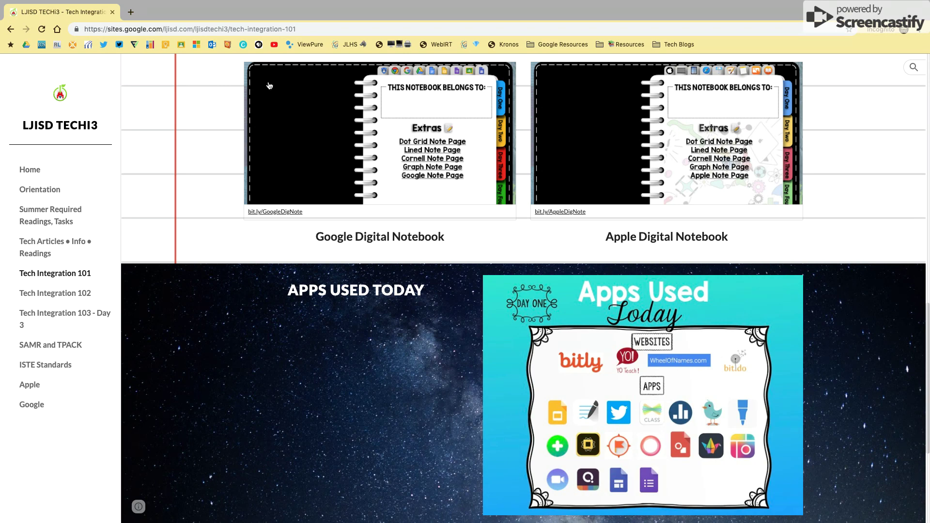
key("ctrl+Left")
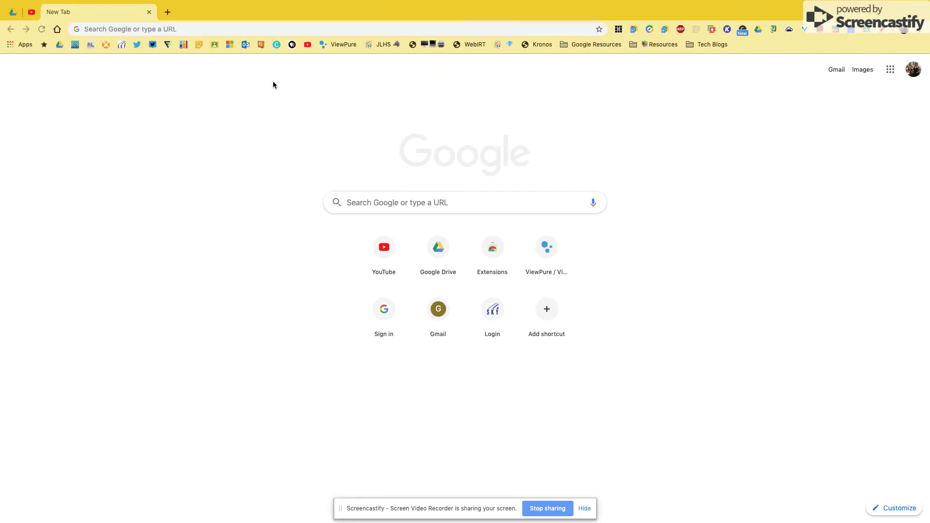
key("ctrl+Left")
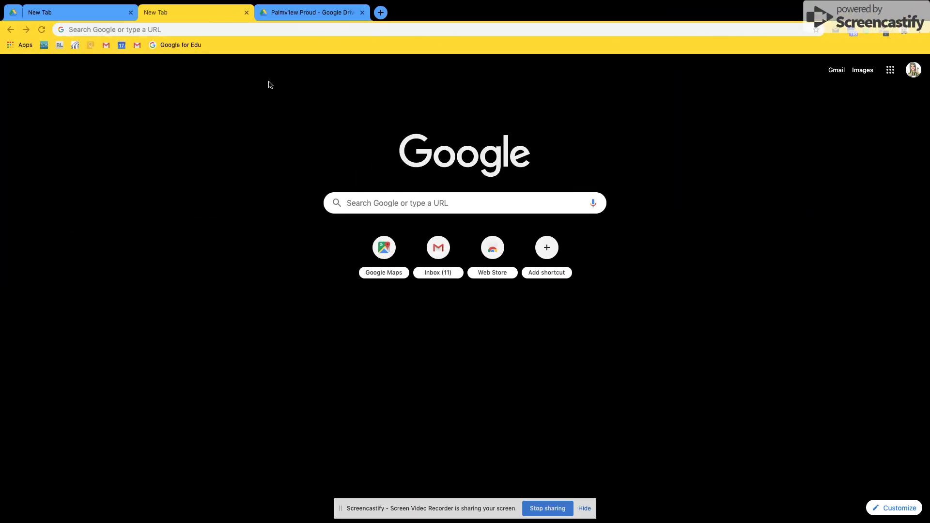
key("ctrl+Right")
key("ctrl+Right")
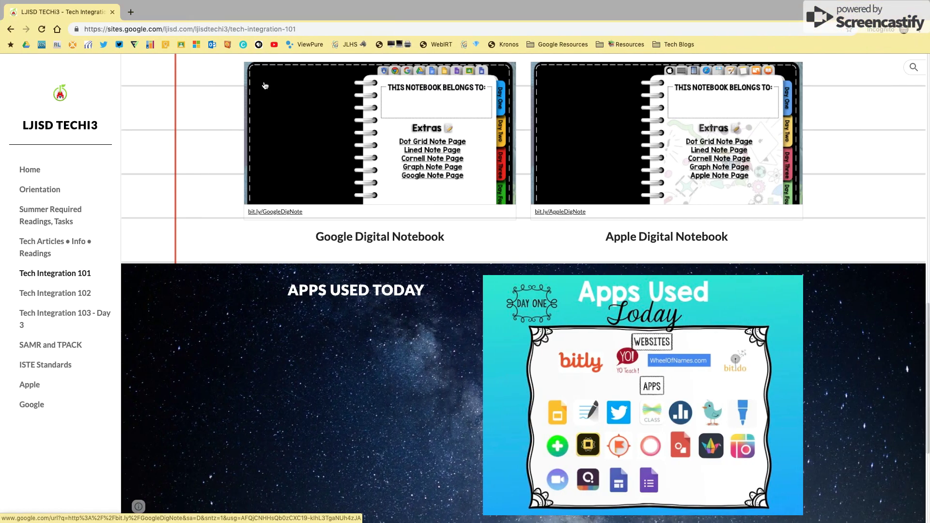
key("ctrl+Left")
key("ctrl+Left")
key("ctrl+Left")
key("ctrl+Left")
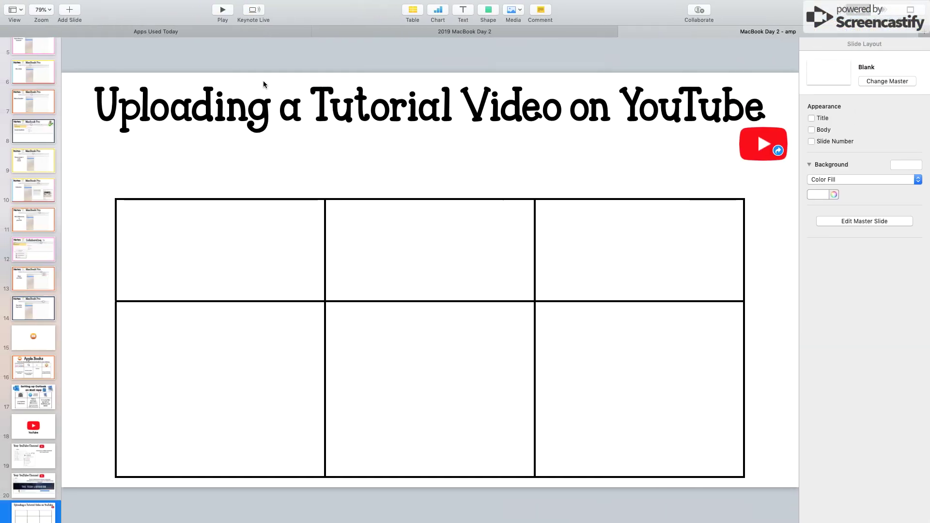
key("ctrl+Right")
key("ctrl+Right")
key("ctrl+Right")
key("ctrl+Left")
key("ctrl+Left")
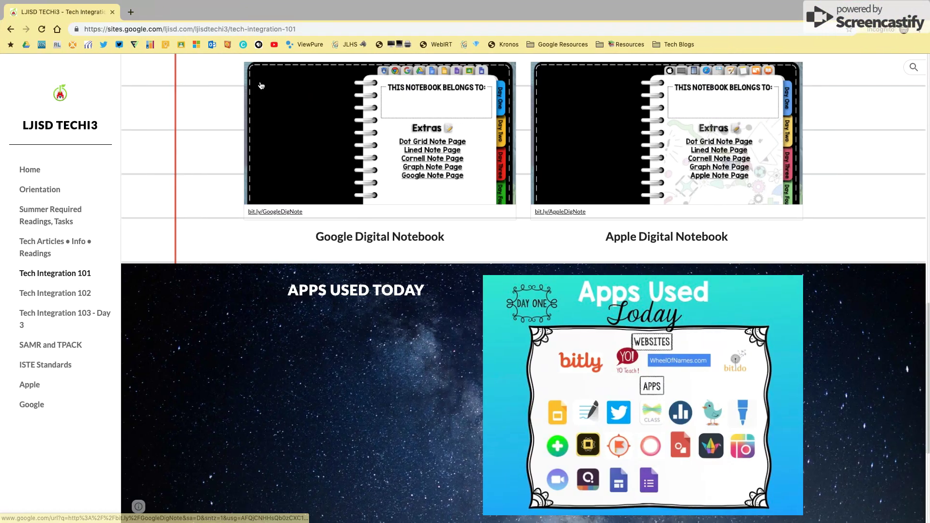